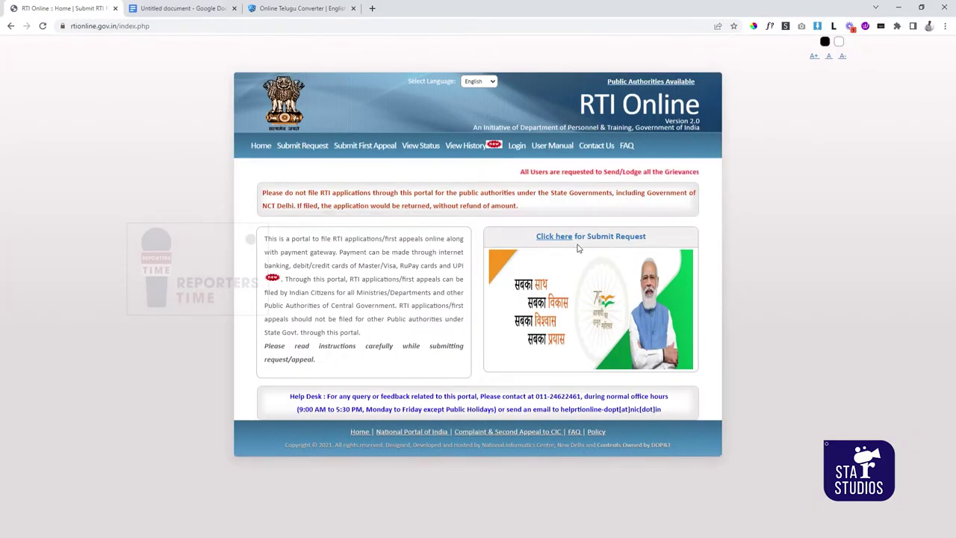
- Start a new request, tick 'I have read and understood the above guidelines' and submit
click(303, 146)
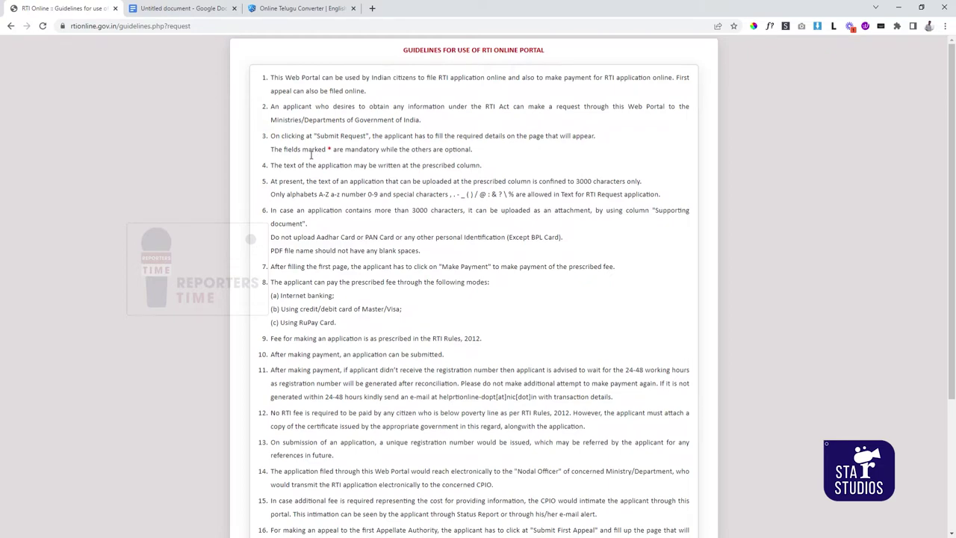
scroll(311, 154, down, 3)
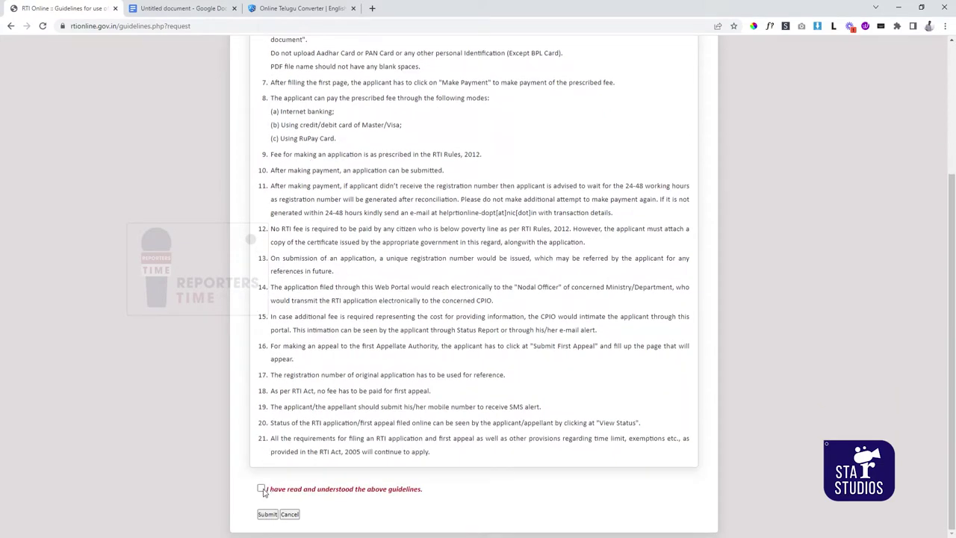
click(261, 489)
click(267, 513)
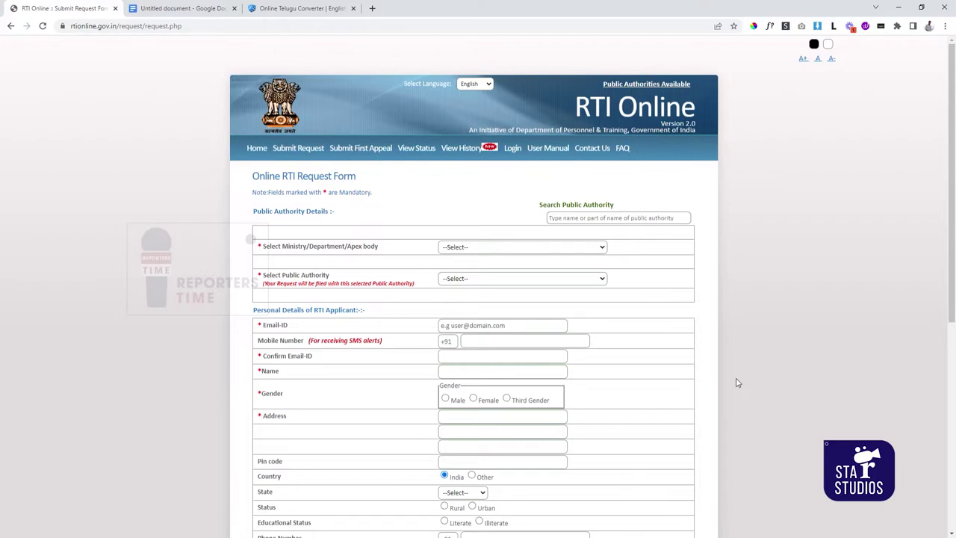
scroll(737, 381, down, 1)
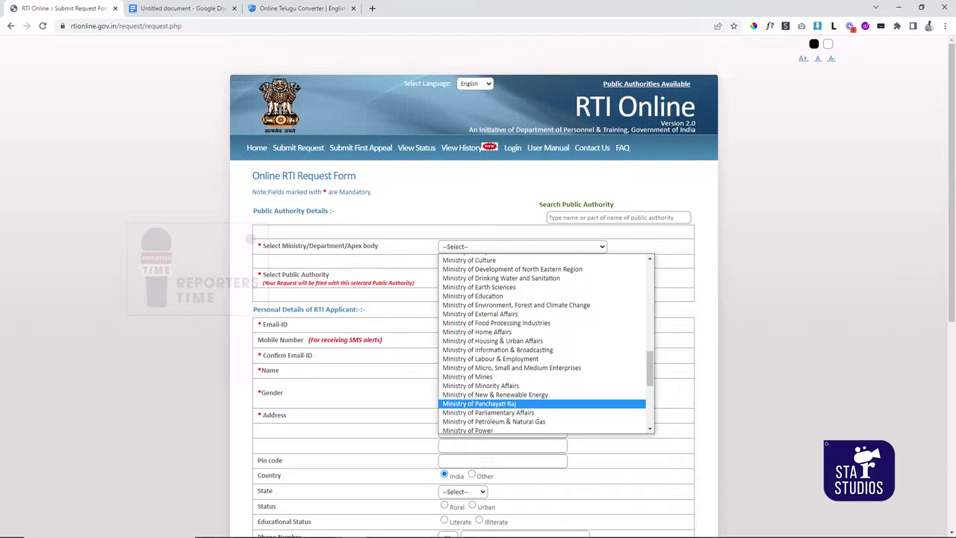
- Select Ministry of Panchayati Raj as both the ministry and the public authority, acknowledging the alert
click(479, 403)
scroll(527, 241, down, 1)
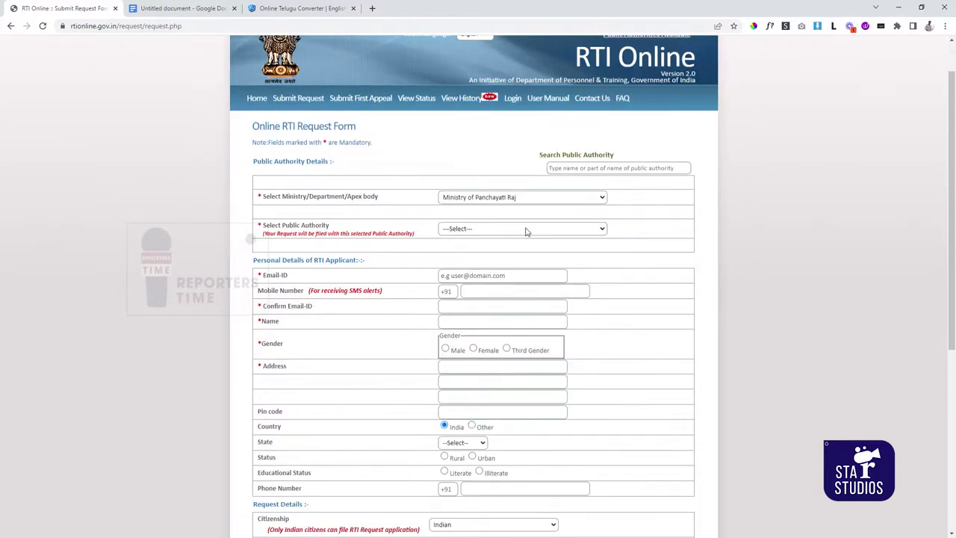
scroll(525, 256, up, 1)
click(523, 278)
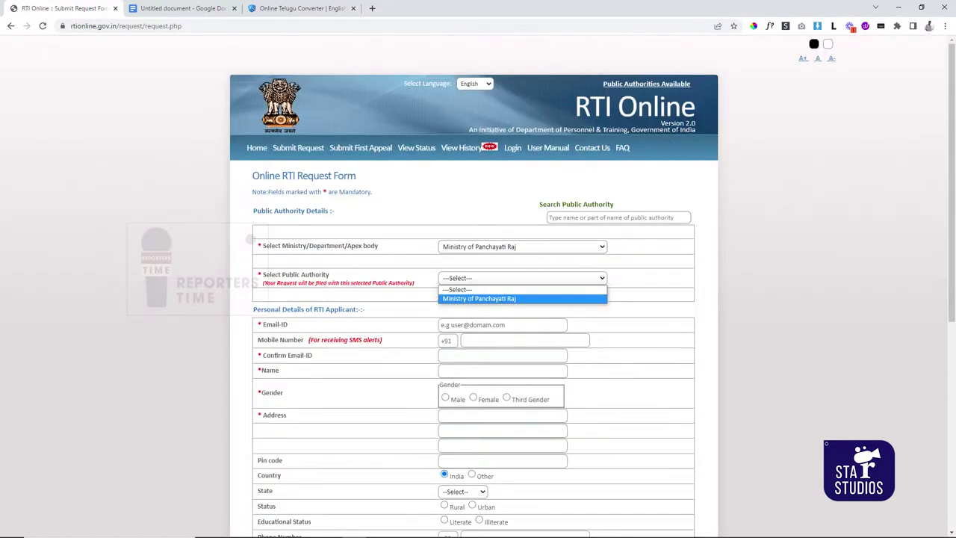
click(479, 298)
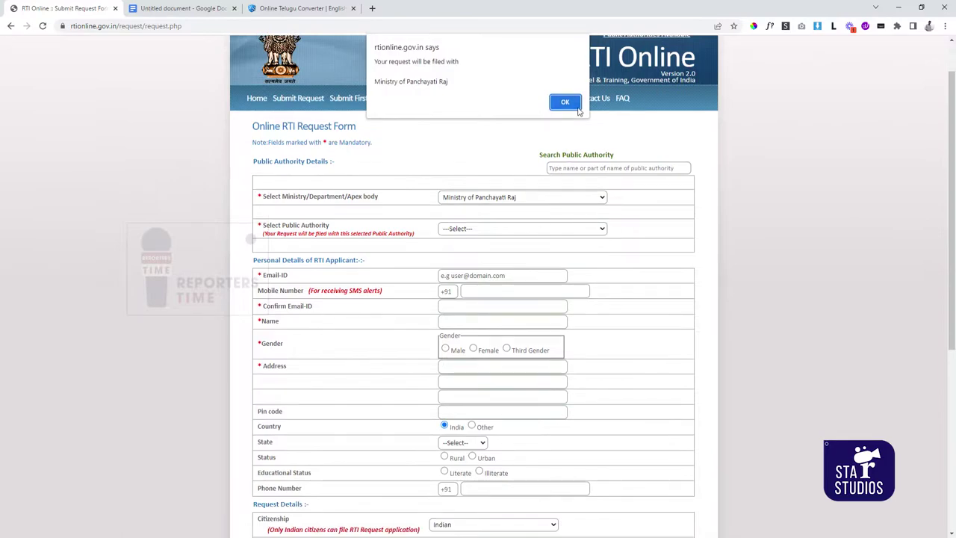
click(572, 104)
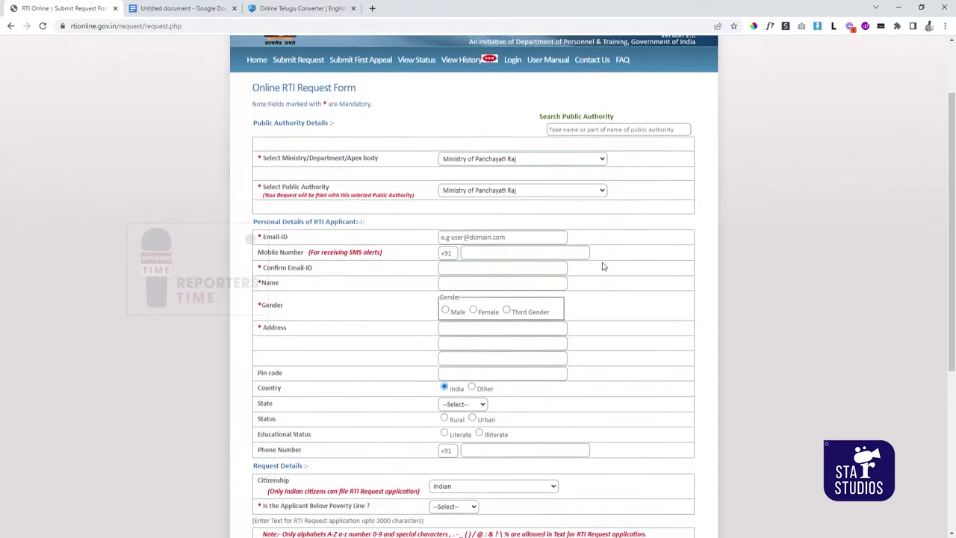
scroll(603, 266, down, 1)
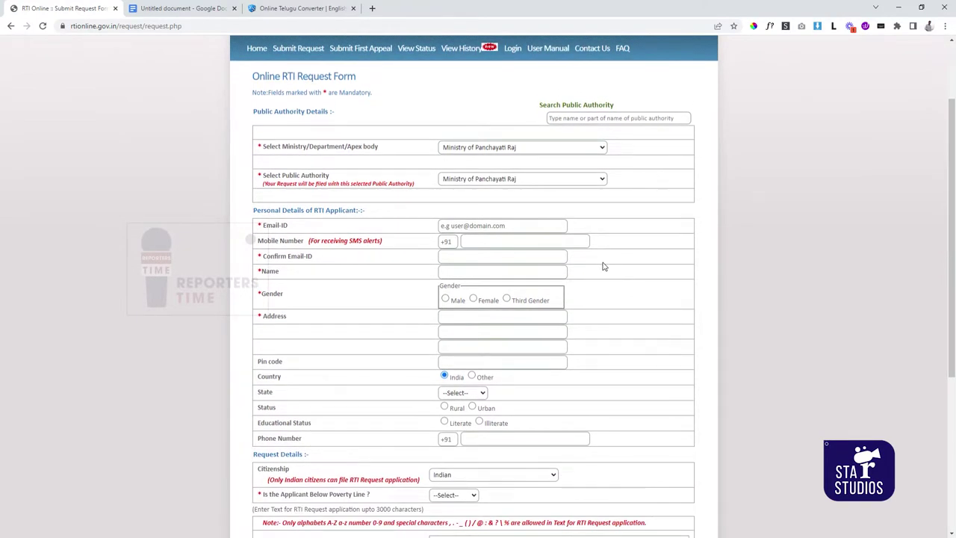
scroll(603, 267, down, 4)
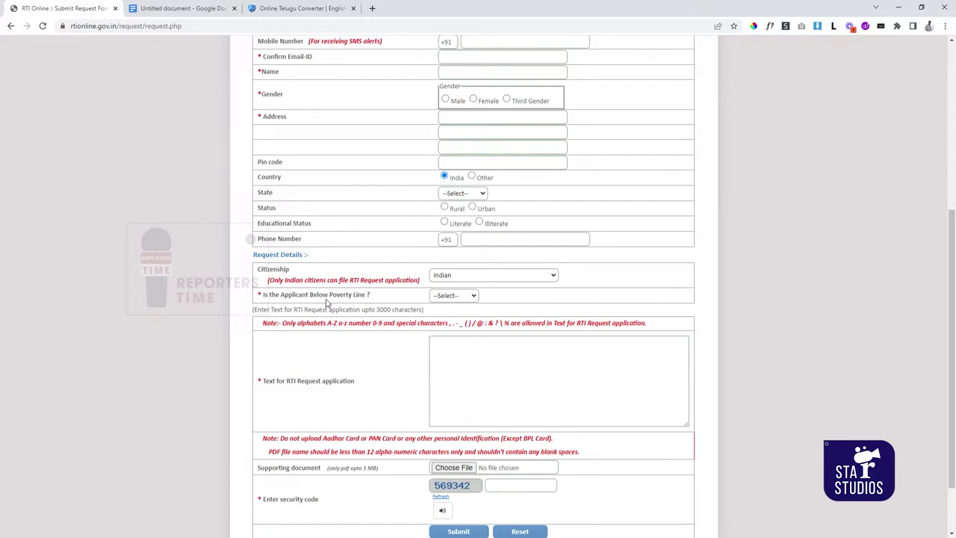
click(453, 295)
- Answer No to 'Is the Applicant Below Poverty Line?' so the ₹10 fee applies, then go to Google Docs
click(458, 326)
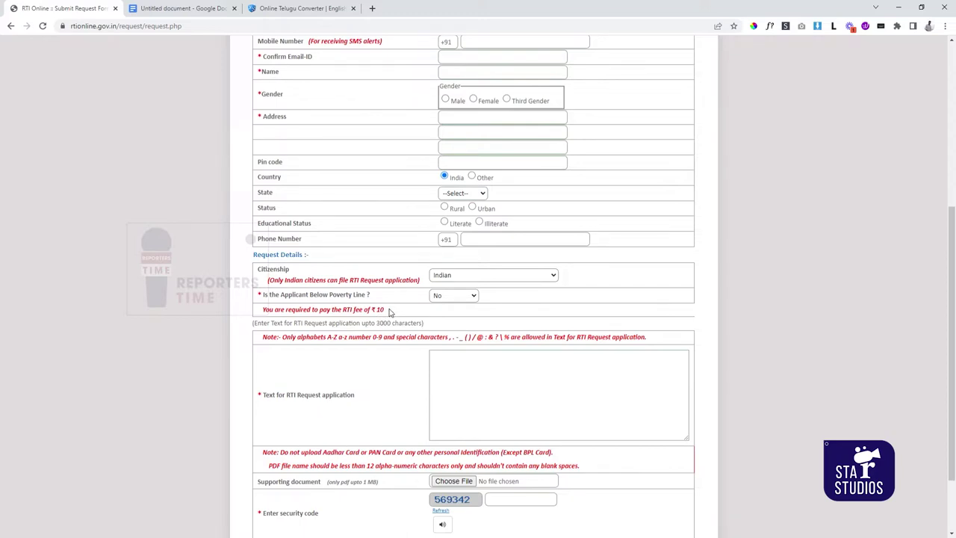
drag(385, 309, 331, 313)
click(414, 318)
scroll(413, 318, down, 2)
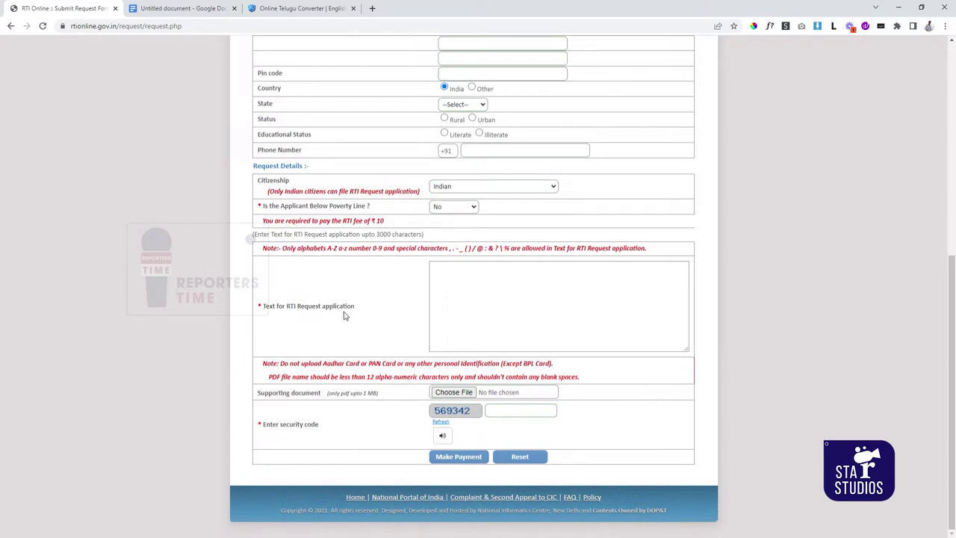
click(446, 299)
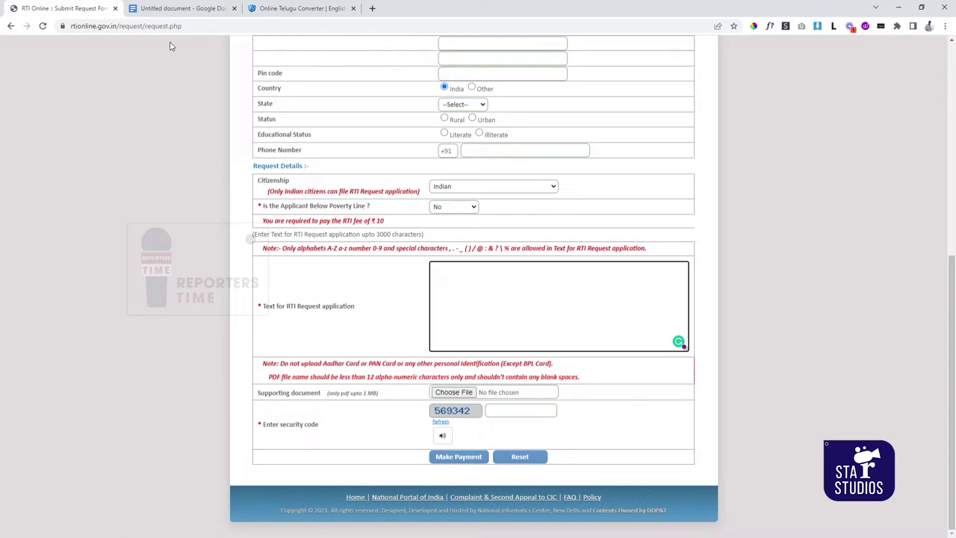
click(181, 10)
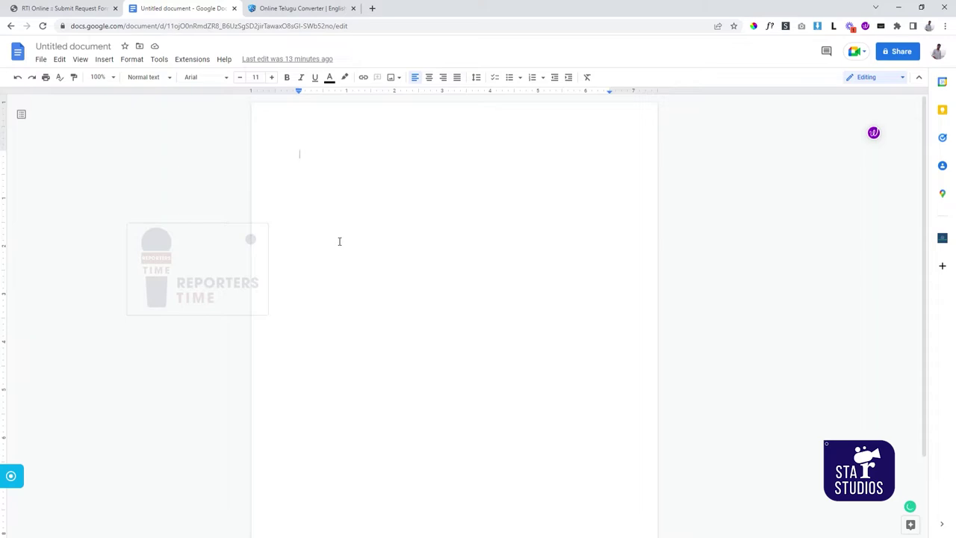
- Convert 'english telugu' into the Telugu text ఇంగ్లీష్ తెలుగు and select it for copying
click(284, 10)
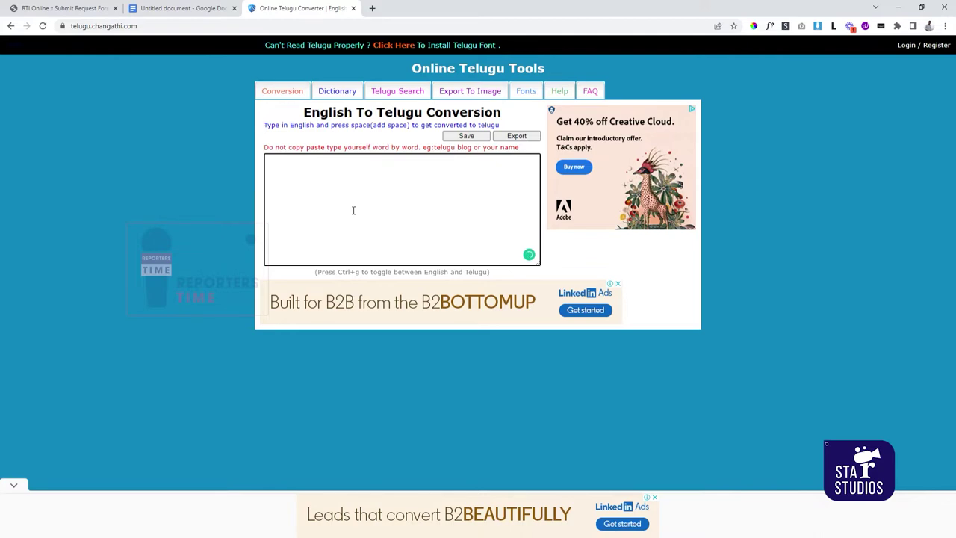
text(english telugu)
drag(312, 166, 265, 167)
key(ctrl+c)
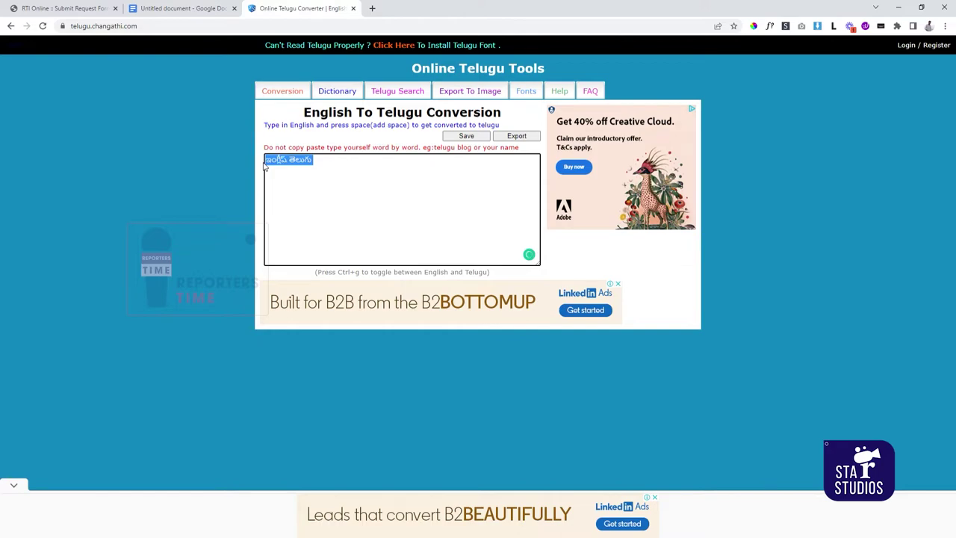
click(186, 8)
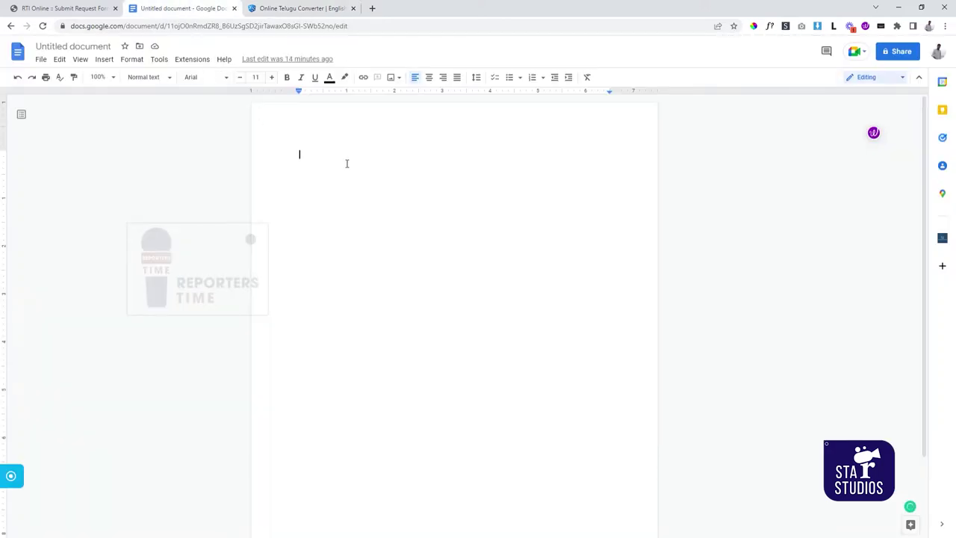
- Paste ఇంగ్లీష్ తెలుగు into the document and download it as a PDF Document (.pdf)
key(ctrl+v)
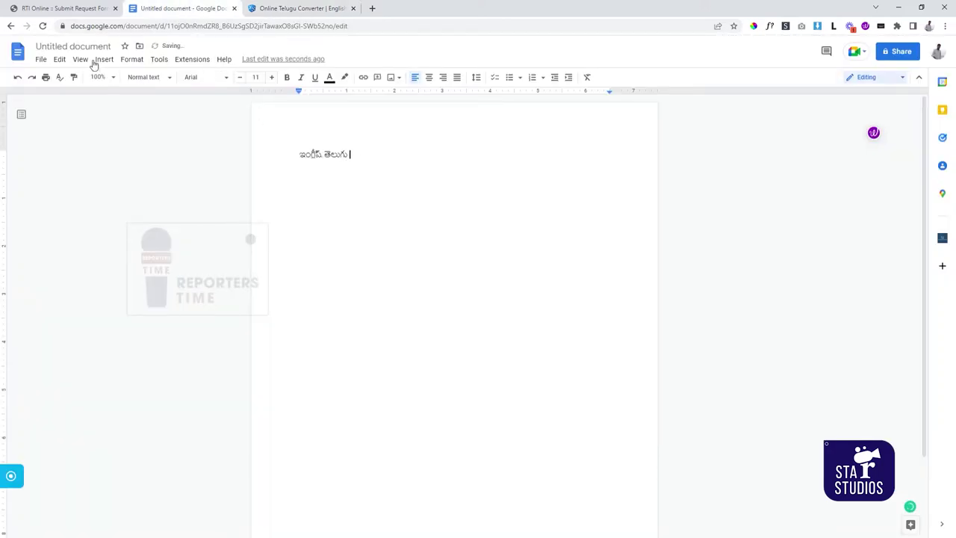
click(42, 60)
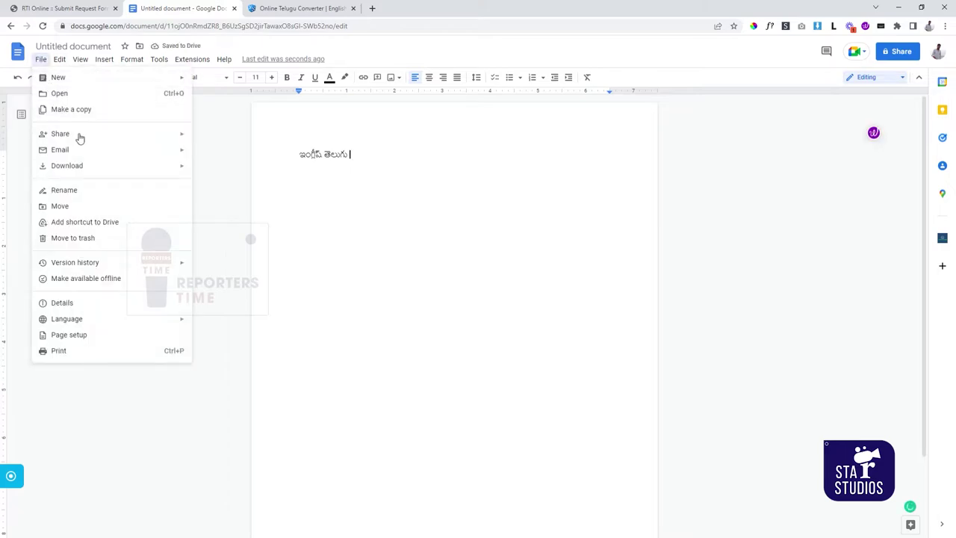
mouse_move(133, 172)
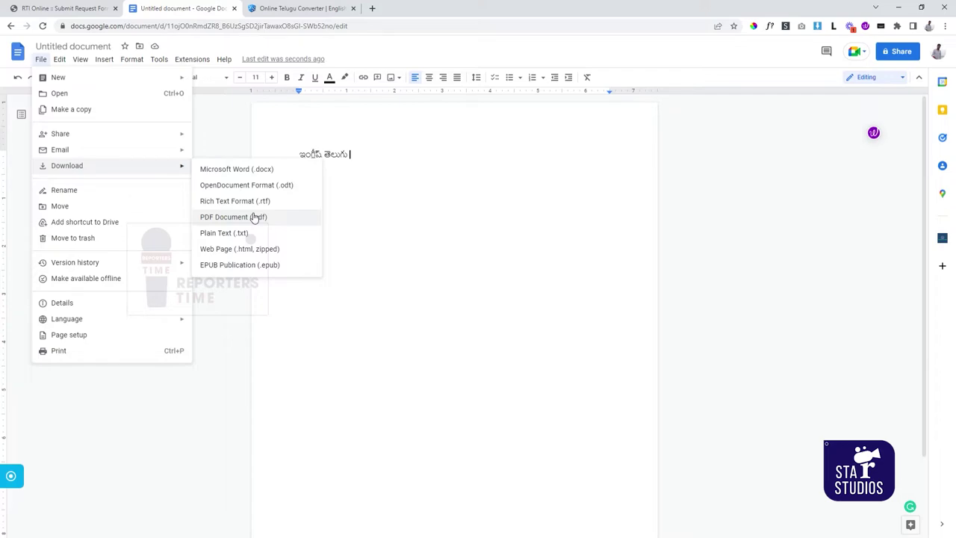
click(379, 233)
click(84, 17)
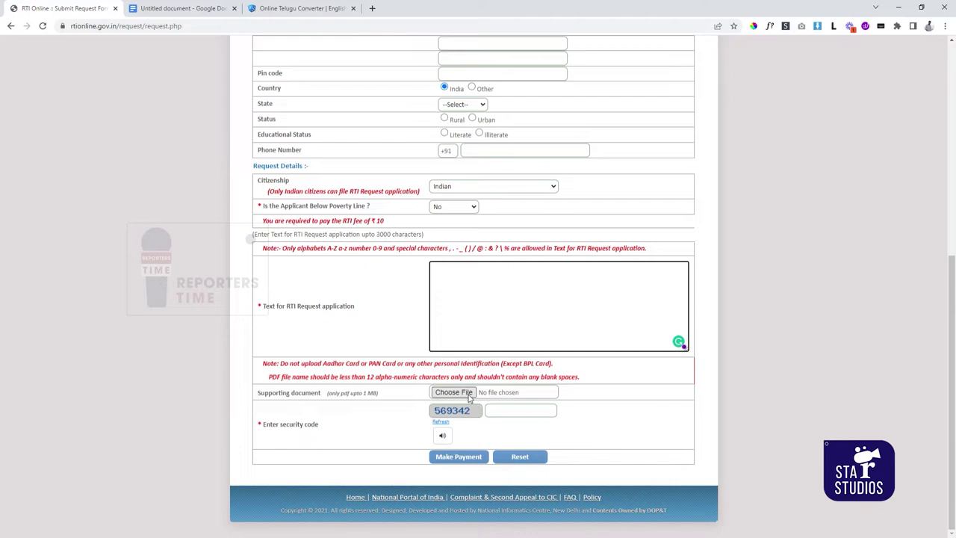
- Enter the displayed security code and submit the request via Make Payment
click(513, 416)
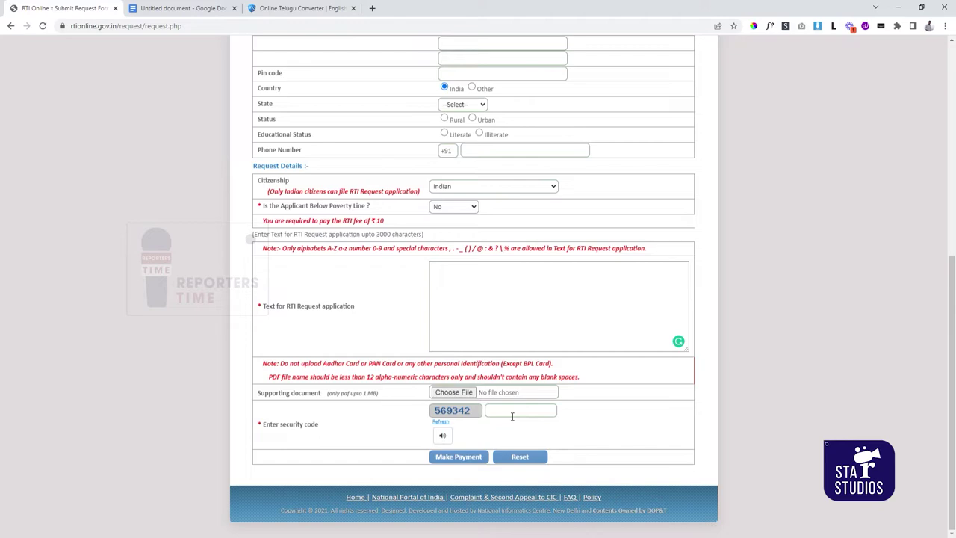
text(569342)
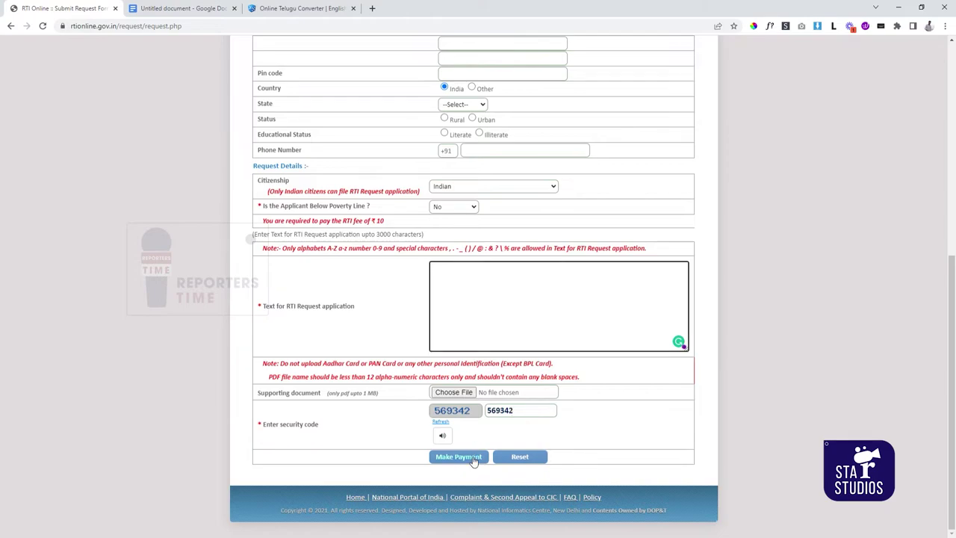
click(457, 456)
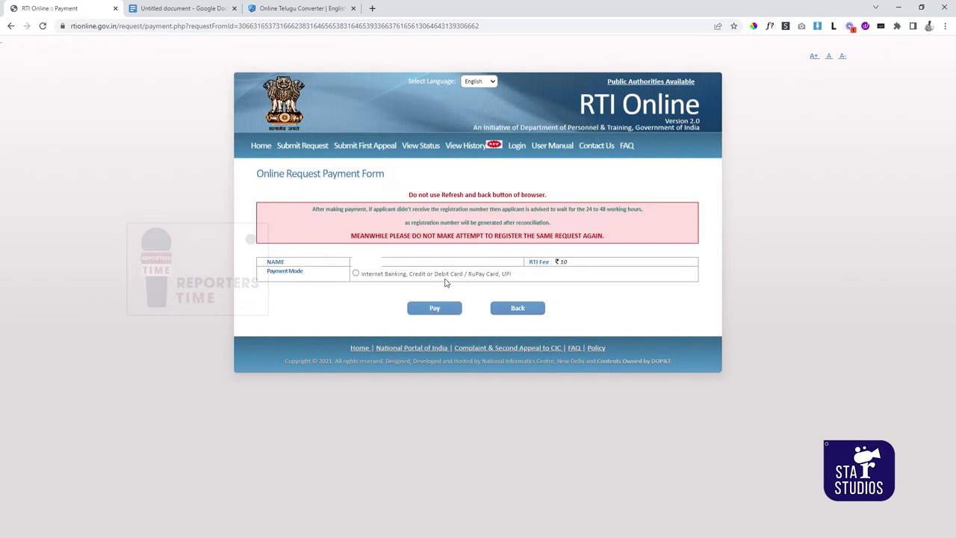
- Pay the ₹10 fee by Internet Banking/Card/UPI through the Payment Gateway option
click(356, 274)
click(333, 316)
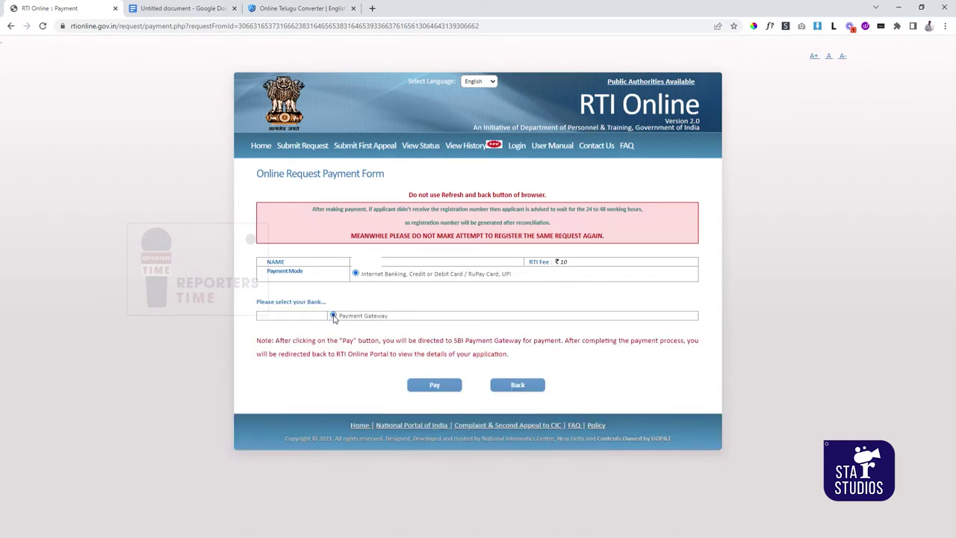
click(443, 388)
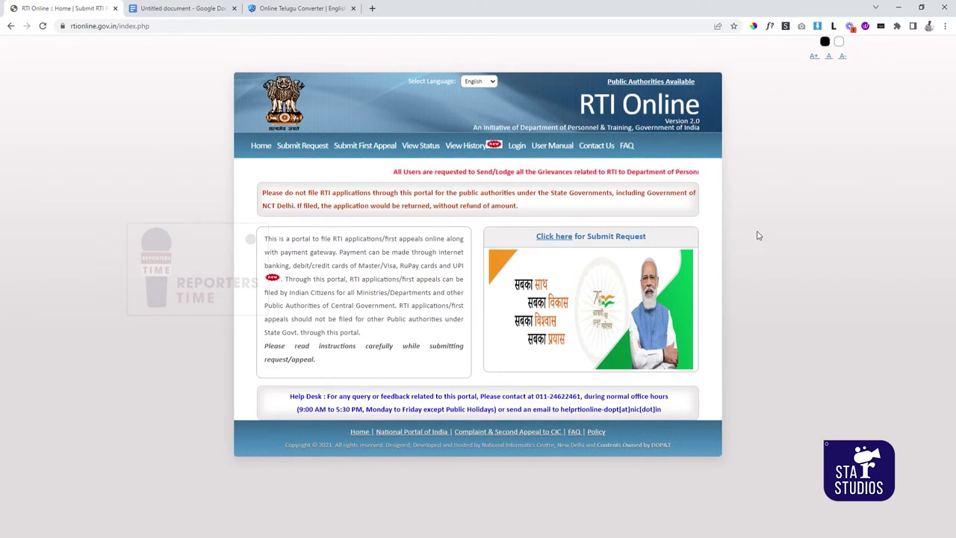
- Go to View Status, then View History to reach the history lookup form
click(423, 150)
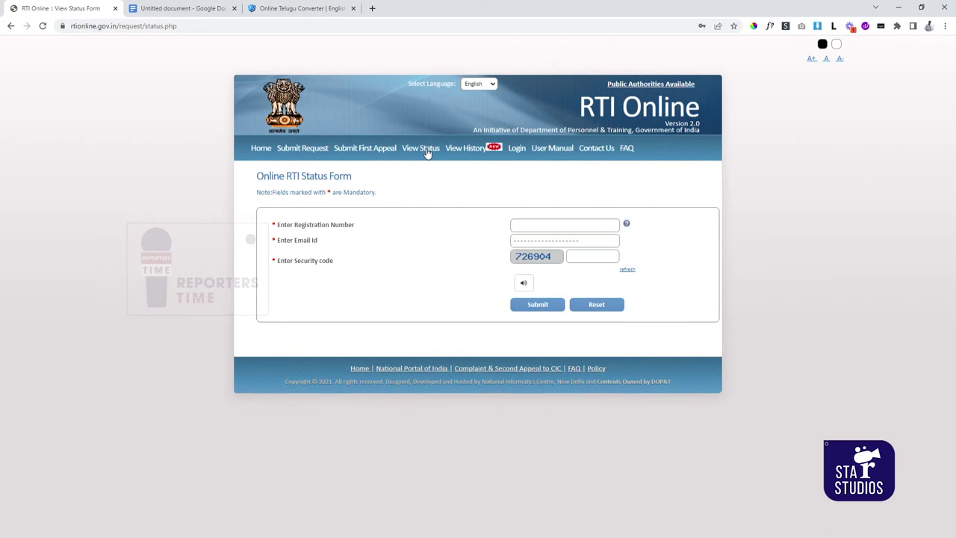
click(479, 154)
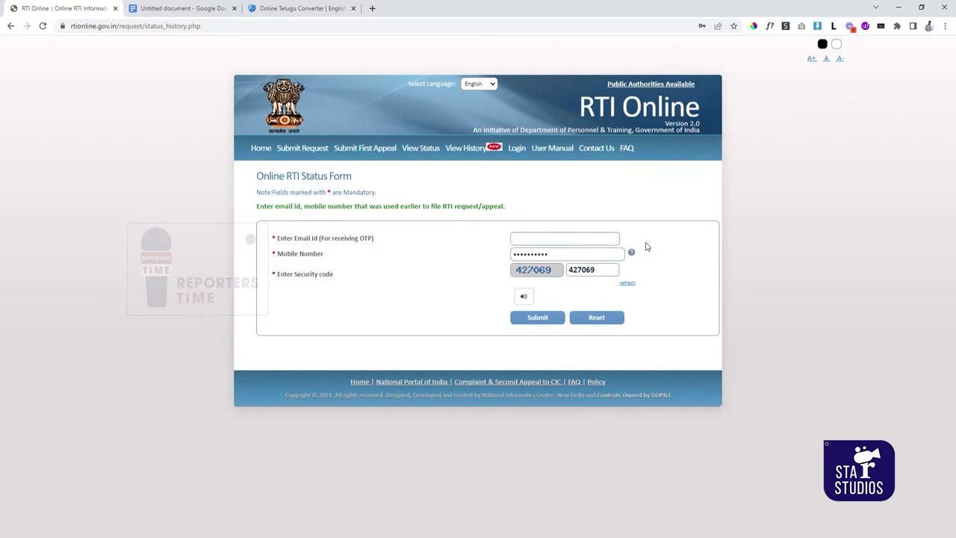
- Request an OTP from the history form and submit the OTP received by e-mail
click(553, 319)
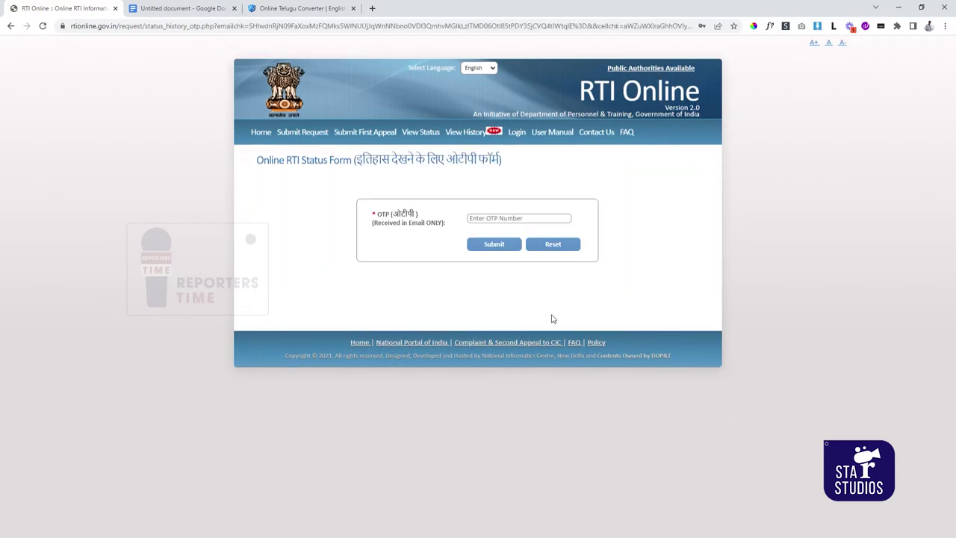
click(508, 251)
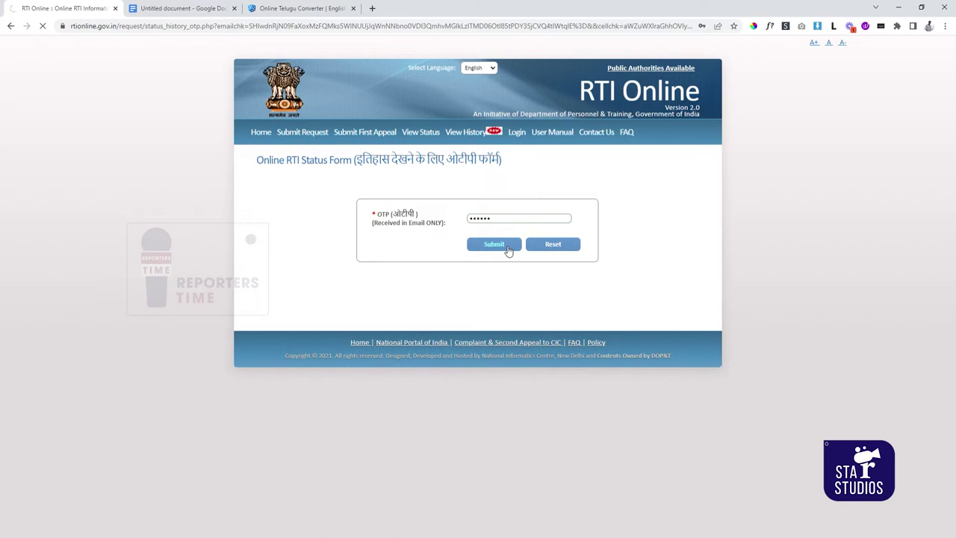